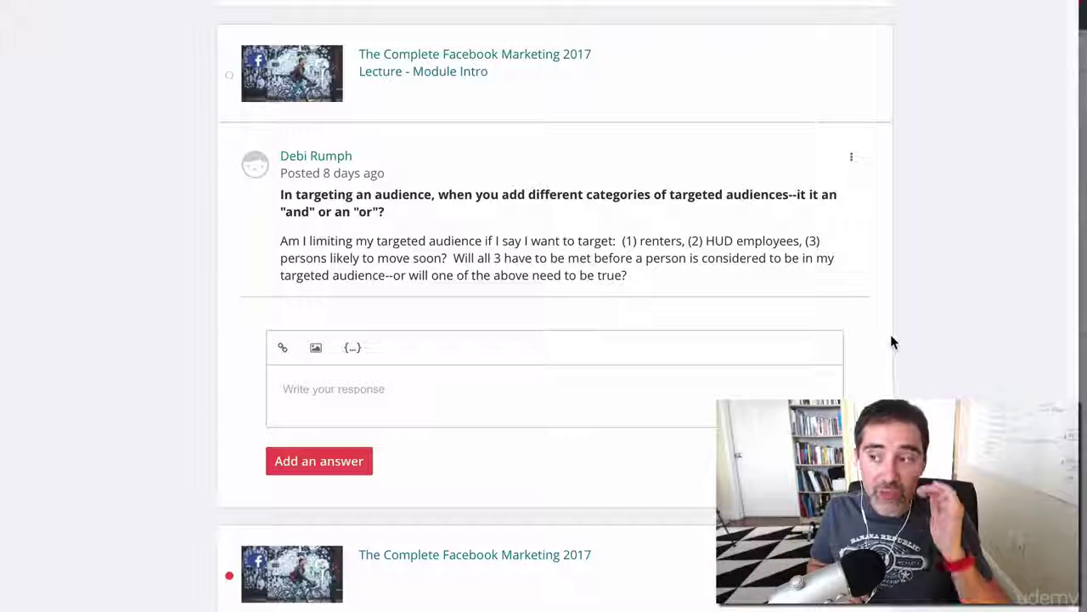
Step: Switch to the Facebook Edit Audience window and review the saved audience's location, age, gender, language and Detailed Targeting settings
{"action": "key", "text": "super+Tab"}
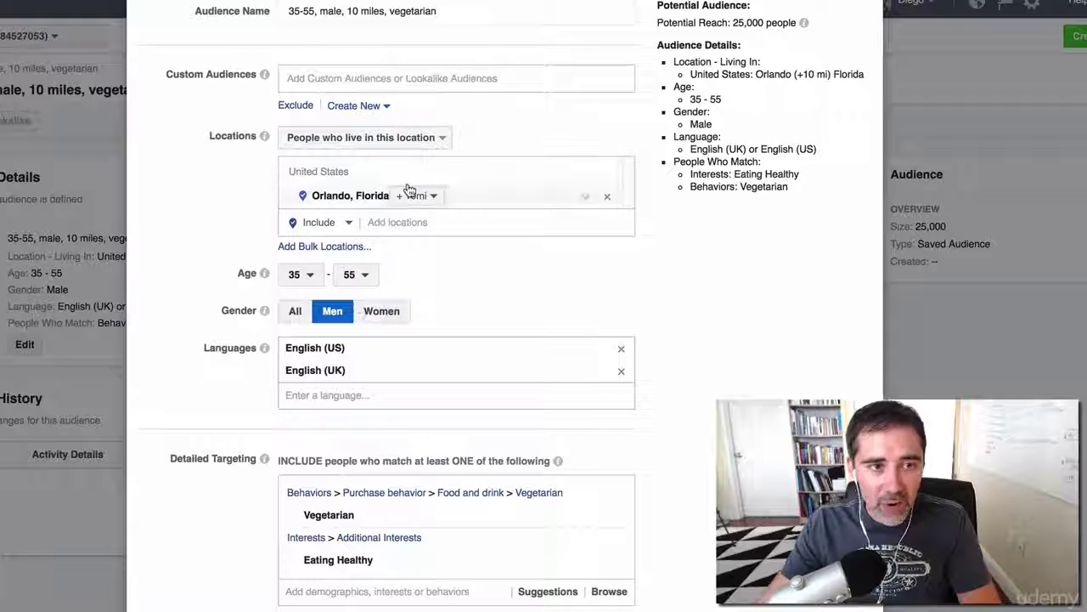
{"action": "scroll", "coordinate": [320, 374], "scroll_direction": "up", "scroll_amount": 3}
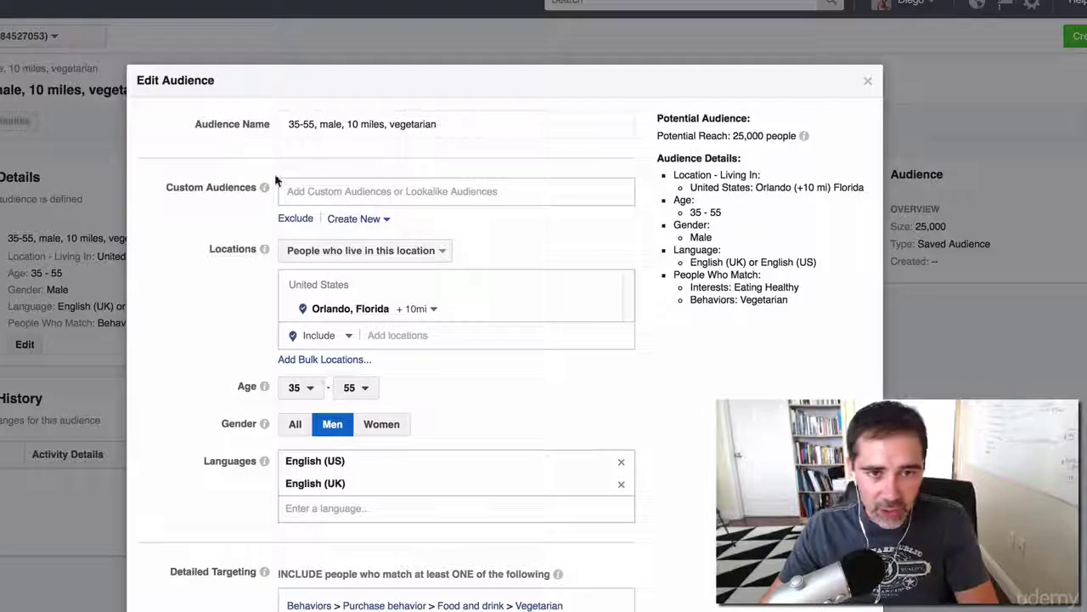
{"action": "scroll", "coordinate": [289, 255], "scroll_direction": "down", "scroll_amount": 4}
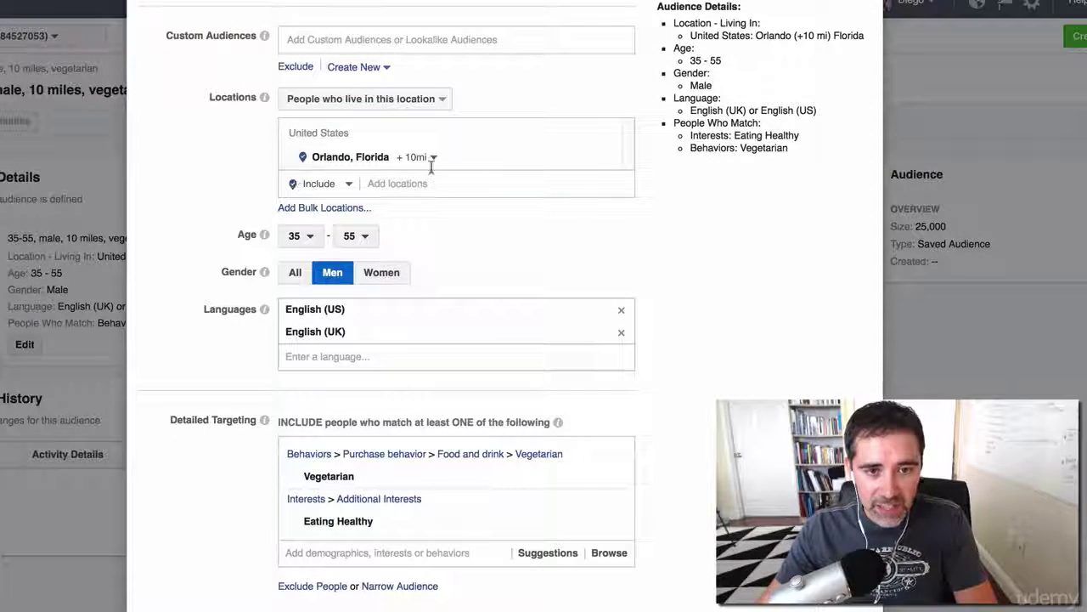
{"action": "mouse_move", "coordinate": [264, 238]}
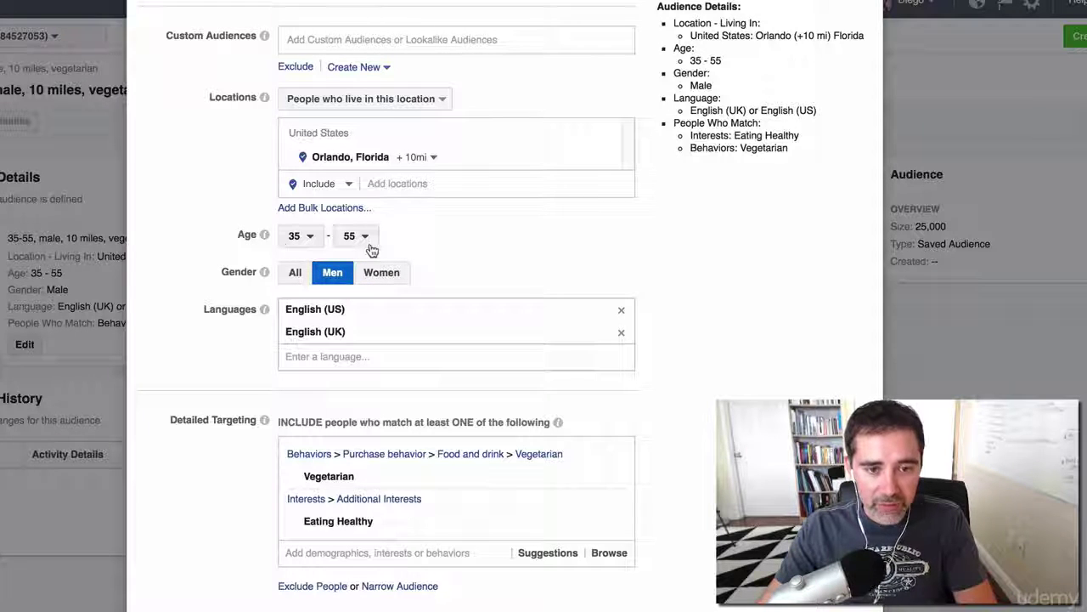
{"action": "scroll", "coordinate": [326, 340], "scroll_direction": "down", "scroll_amount": 1}
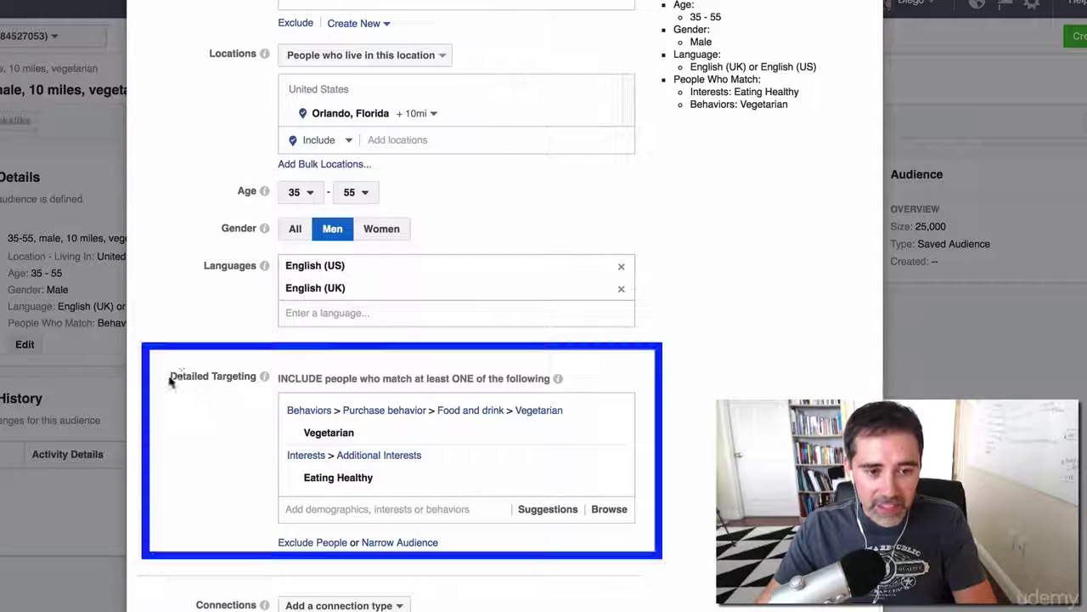
{"action": "left_click_drag", "start_coordinate": [170, 376], "coordinate": [258, 377]}
{"action": "mouse_move", "coordinate": [264, 379]}
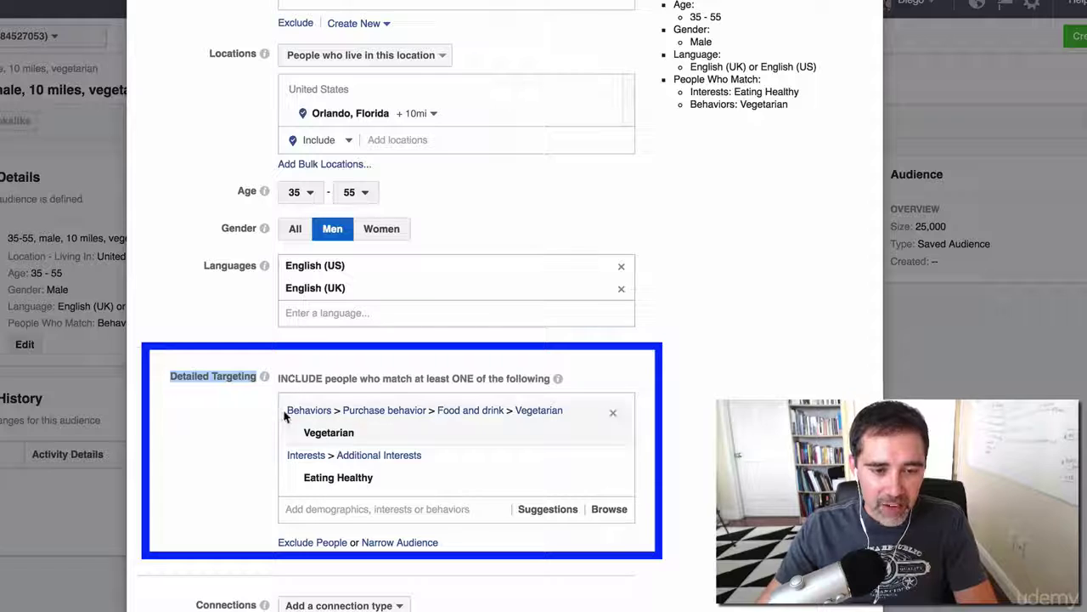
{"action": "mouse_move", "coordinate": [333, 478]}
{"action": "mouse_move", "coordinate": [327, 433]}
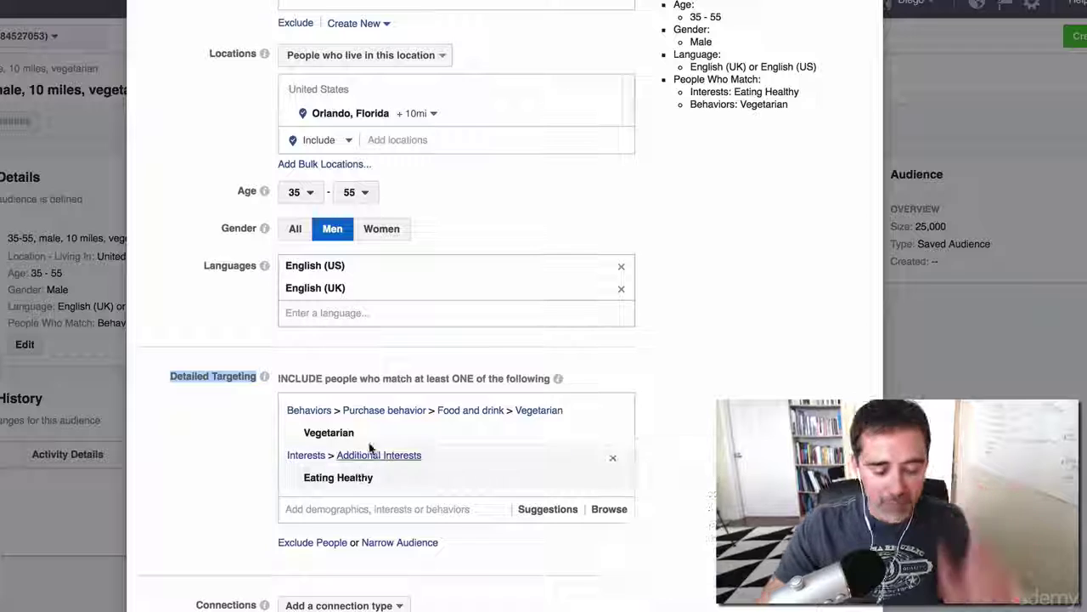
Step: Switch to the Udemy question and read its three target categories: renters, HUD employees and persons likely to move soon
{"action": "key", "text": "super+Tab"}
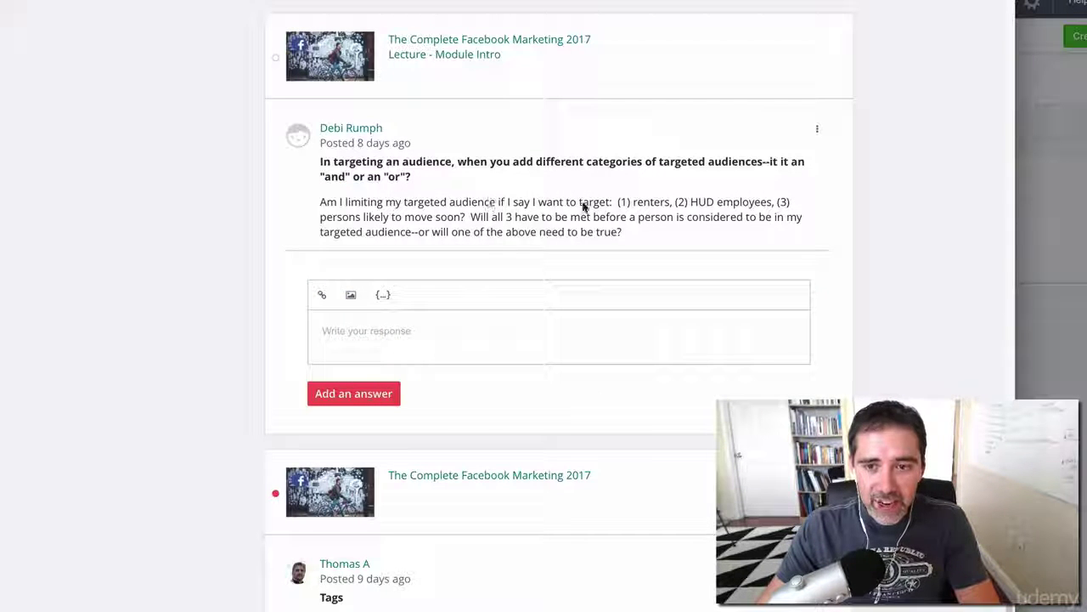
{"action": "left_click_drag", "start_coordinate": [536, 202], "coordinate": [600, 202]}
{"action": "double_click", "coordinate": [651, 202]}
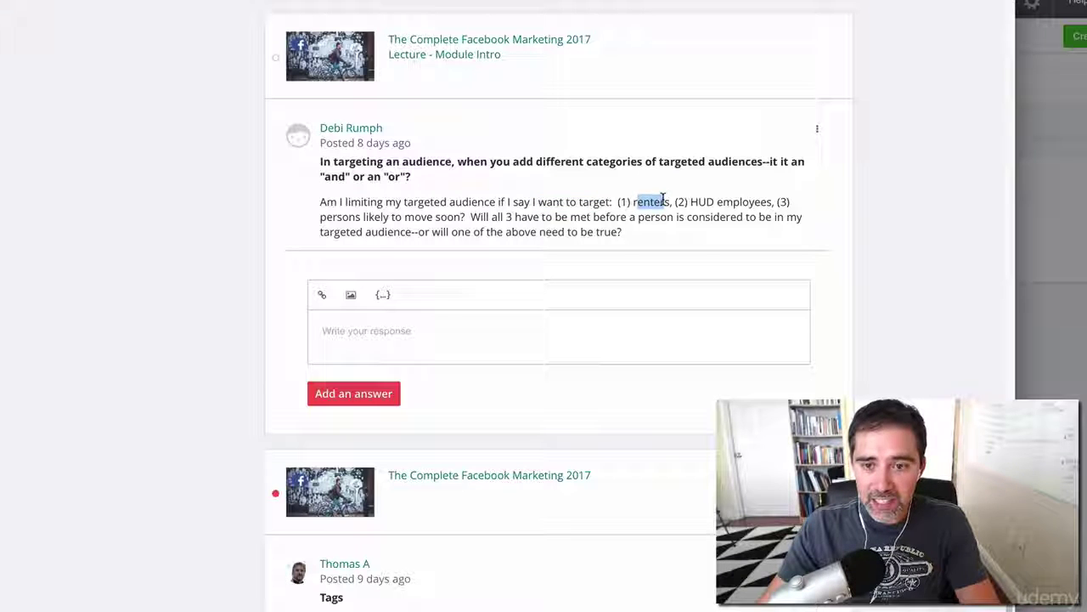
{"action": "left_click_drag", "start_coordinate": [708, 202], "coordinate": [773, 195]}
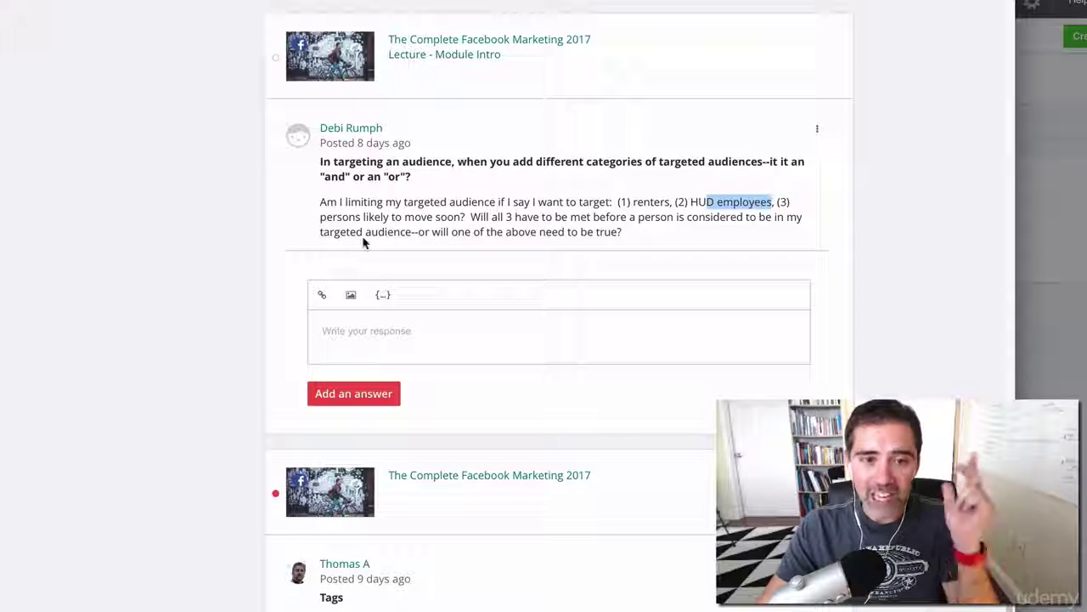
{"action": "left_click_drag", "start_coordinate": [355, 216], "coordinate": [462, 216]}
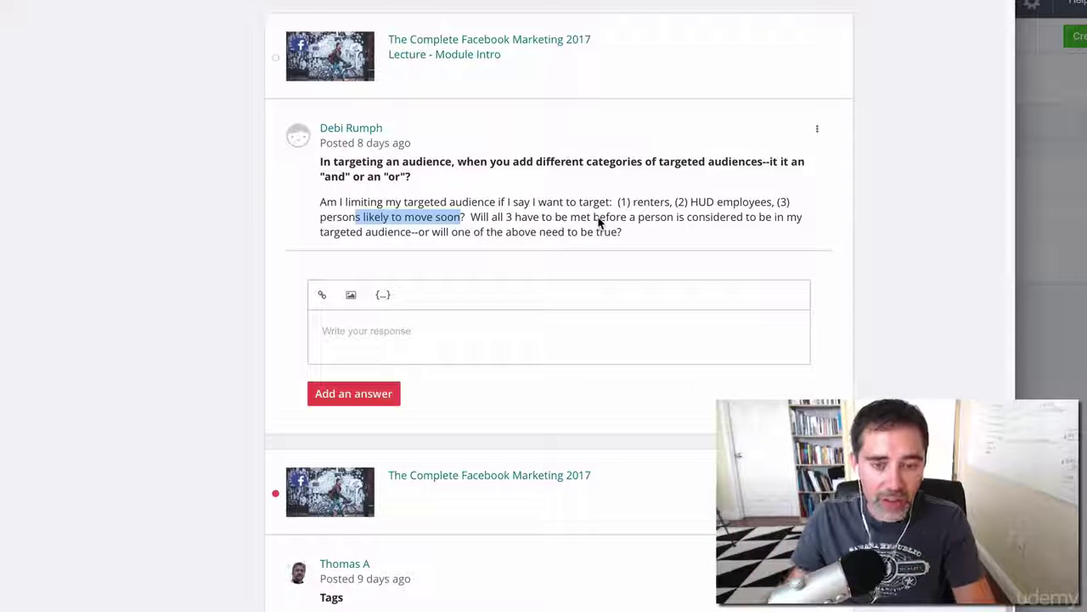
Step: Return to the Facebook audience editor and examine the at-least-ONE matching rule above the Vegetarian and Eating Healthy entries
{"action": "key", "text": "super+Tab"}
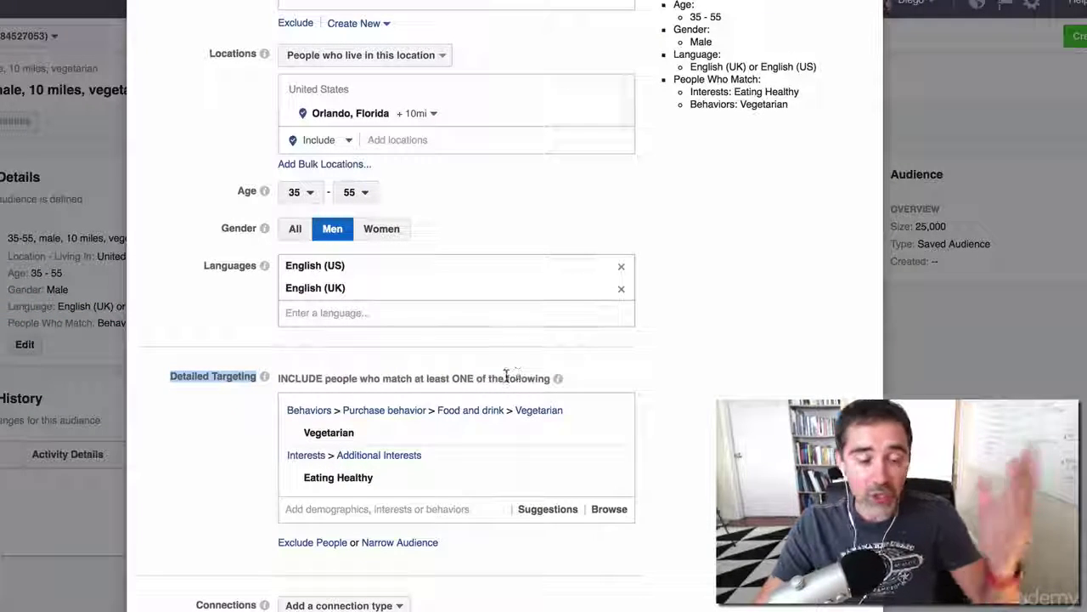
{"action": "left_click_drag", "start_coordinate": [301, 378], "coordinate": [498, 384]}
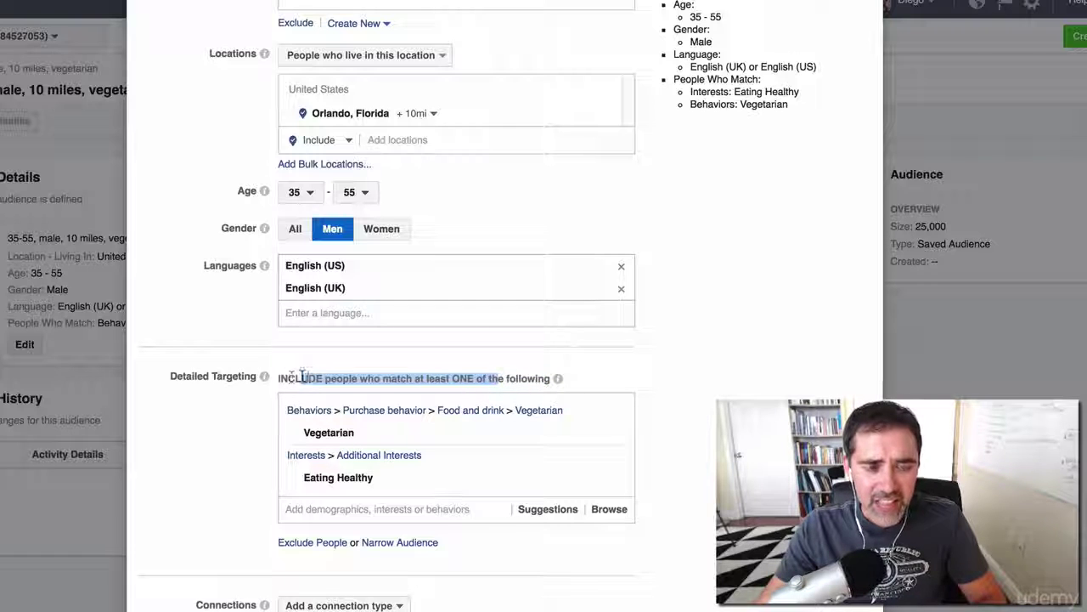
{"action": "left_click", "coordinate": [363, 384]}
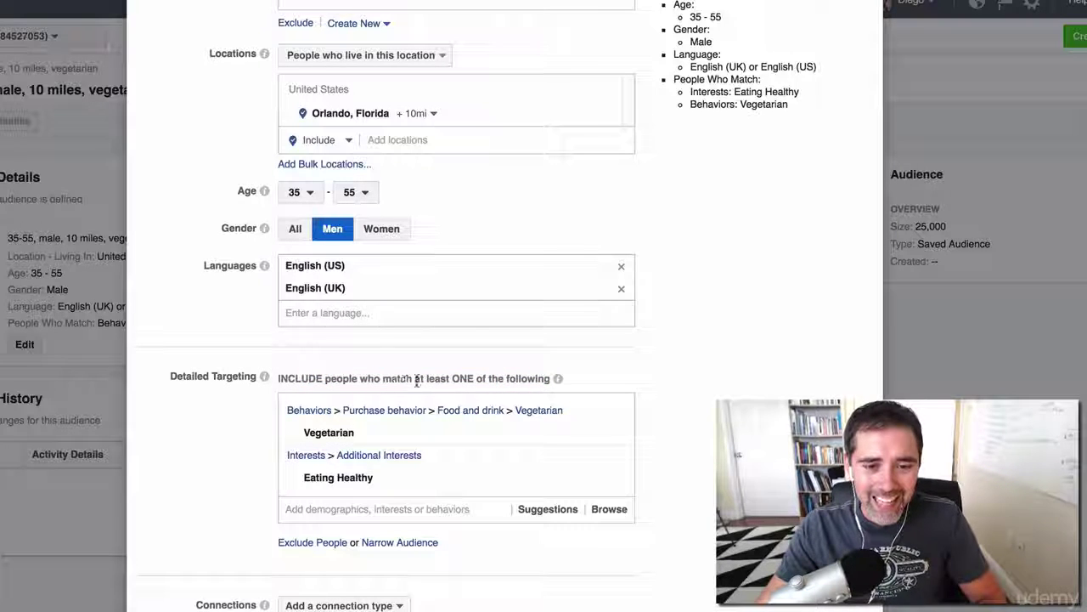
{"action": "left_click_drag", "start_coordinate": [451, 378], "coordinate": [548, 378]}
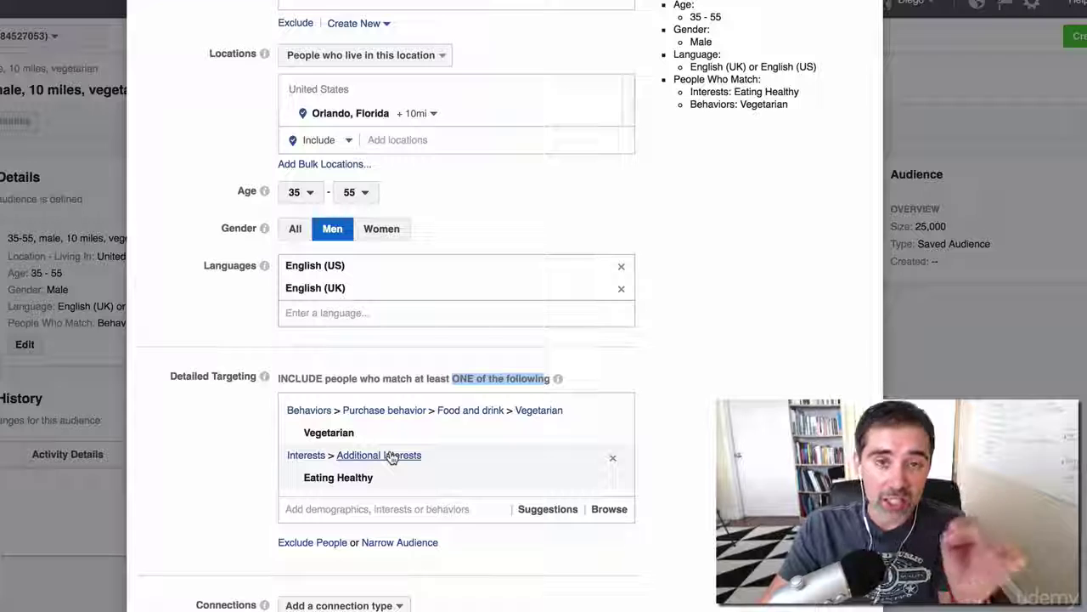
{"action": "mouse_move", "coordinate": [361, 442]}
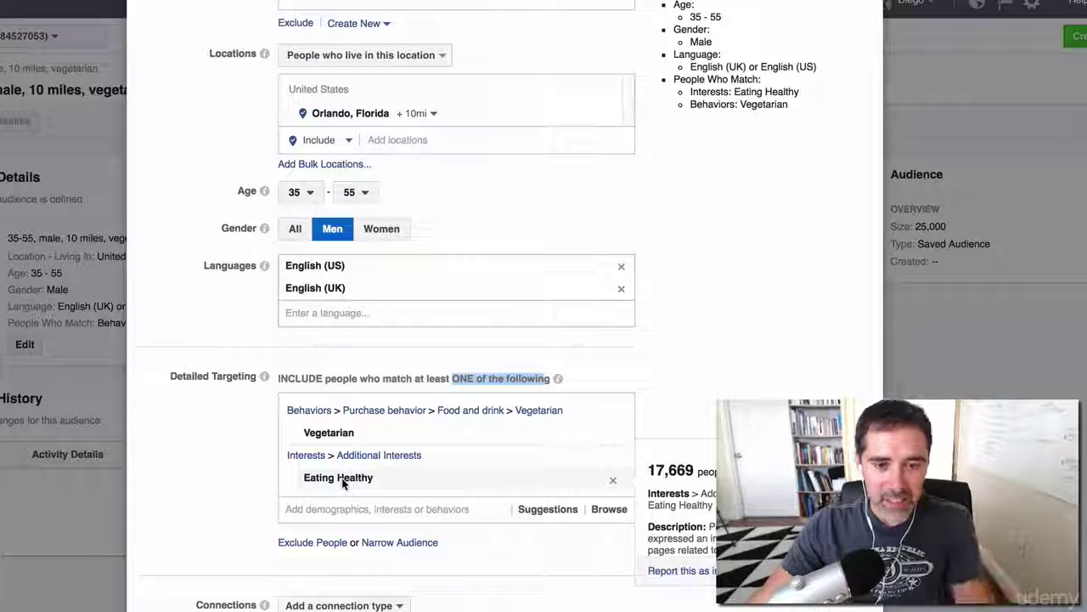
Step: Remove Eating Healthy from the included targeting group and narrow the audience with a MUST ALSO match condition
{"action": "left_click", "coordinate": [613, 482]}
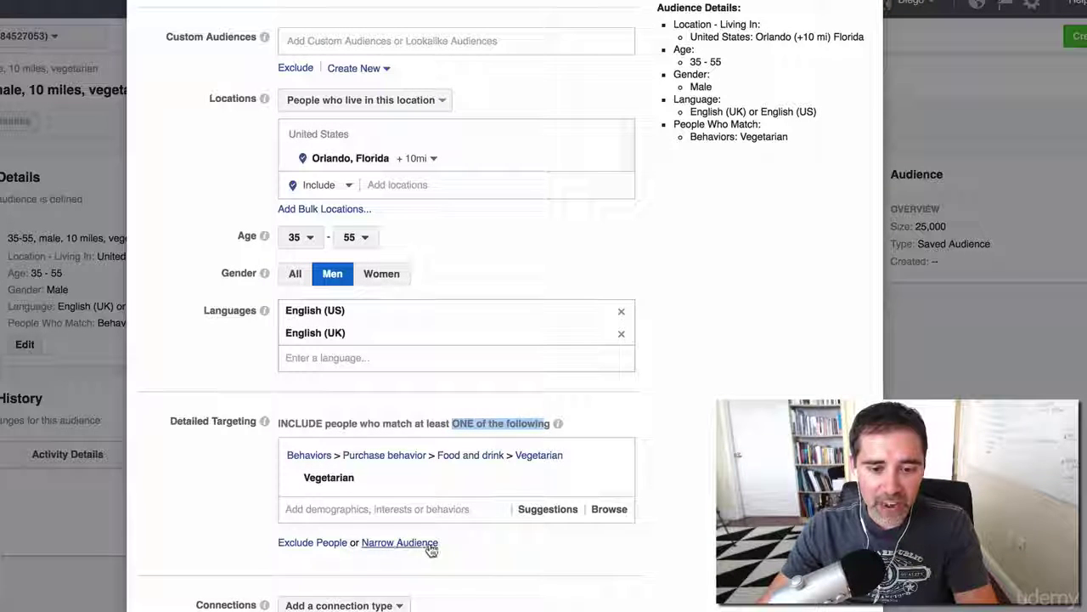
{"action": "left_click", "coordinate": [399, 542]}
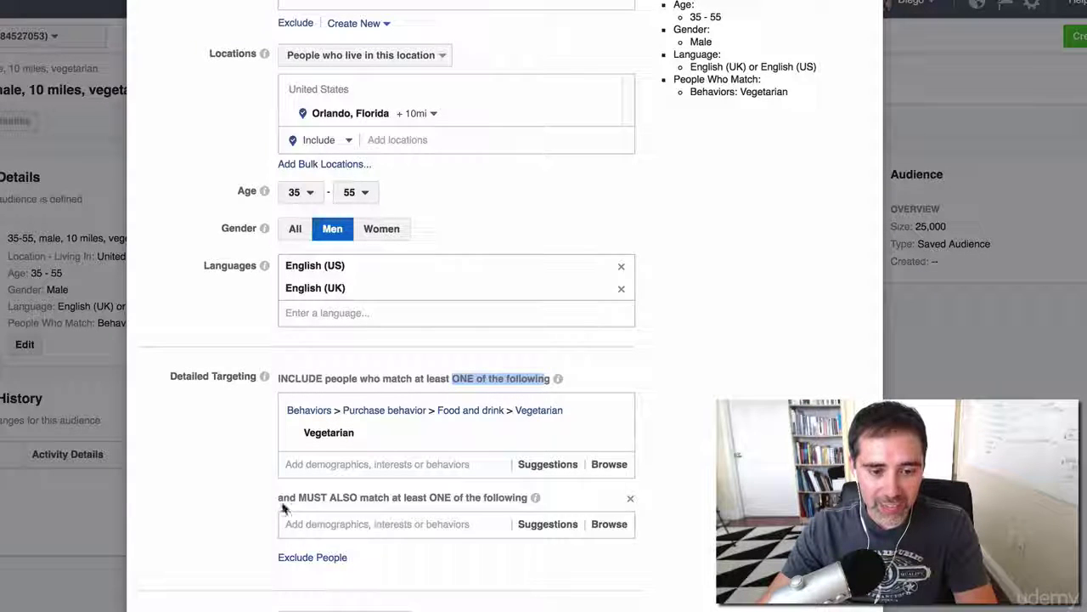
{"action": "left_click_drag", "start_coordinate": [280, 497], "coordinate": [524, 499]}
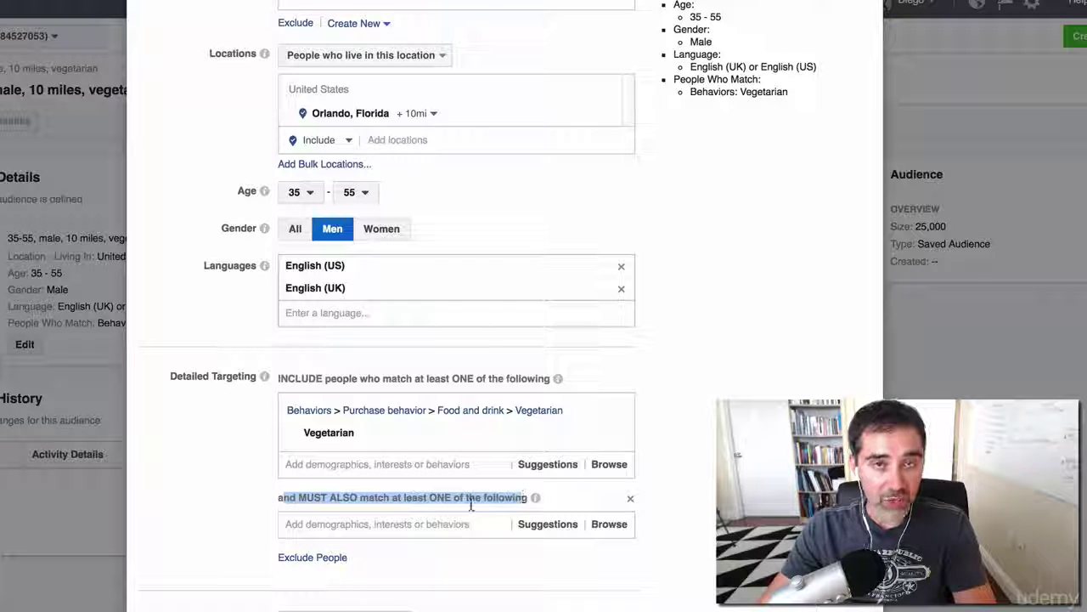
Step: Add the Eating Healthy interest to the MUST ALSO match group
{"action": "left_click", "coordinate": [393, 521]}
{"action": "type", "text": "eatting"}
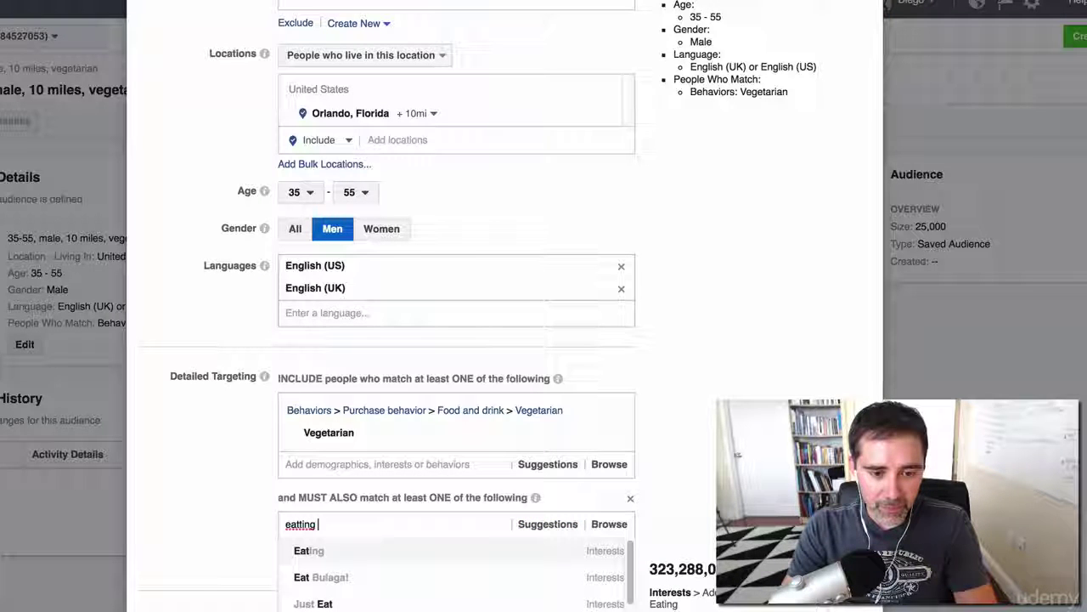
{"action": "type", "text": " h"}
{"action": "key", "text": "BackSpace"}
{"action": "key", "text": "BackSpace"}
{"action": "key", "text": "BackSpace"}
{"action": "key", "text": "BackSpace"}
{"action": "key", "text": "BackSpace"}
{"action": "key", "text": "BackSpace"}
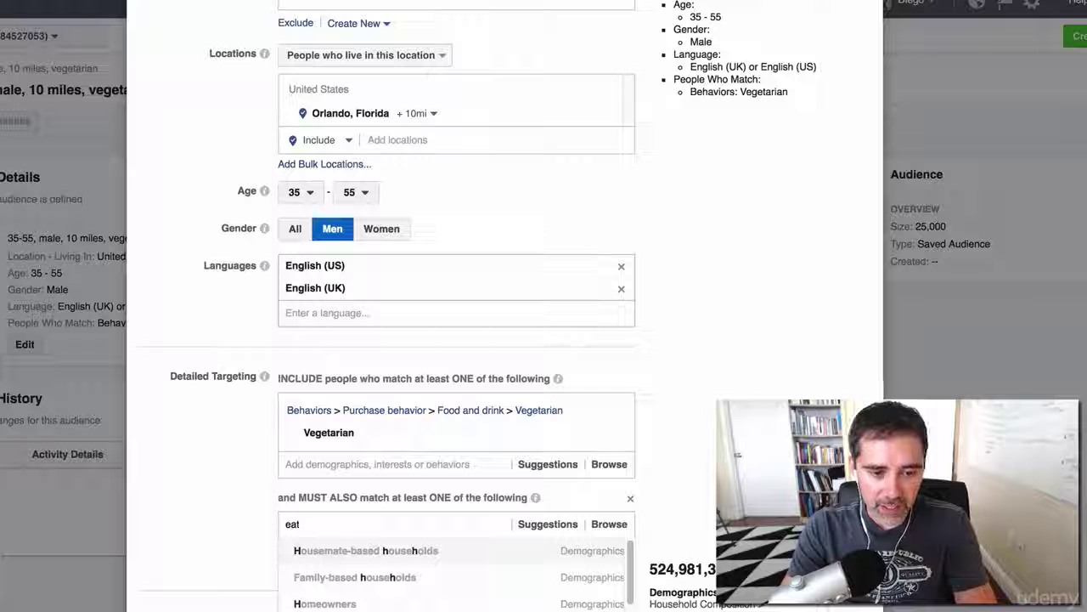
{"action": "type", "text": "ing m"}
{"action": "type", "text": "e"}
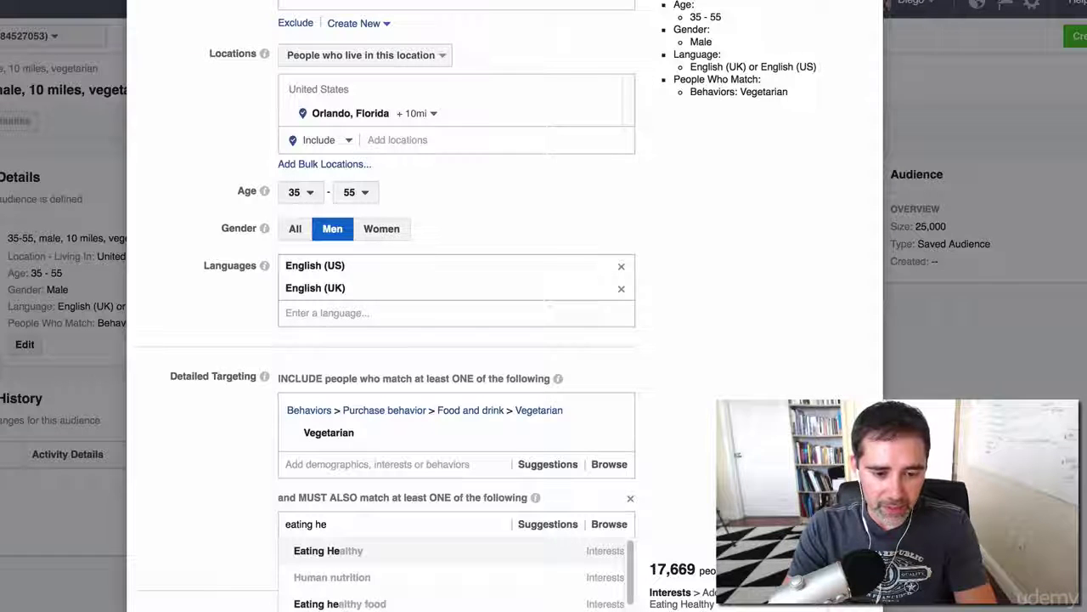
{"action": "left_click", "coordinate": [375, 552]}
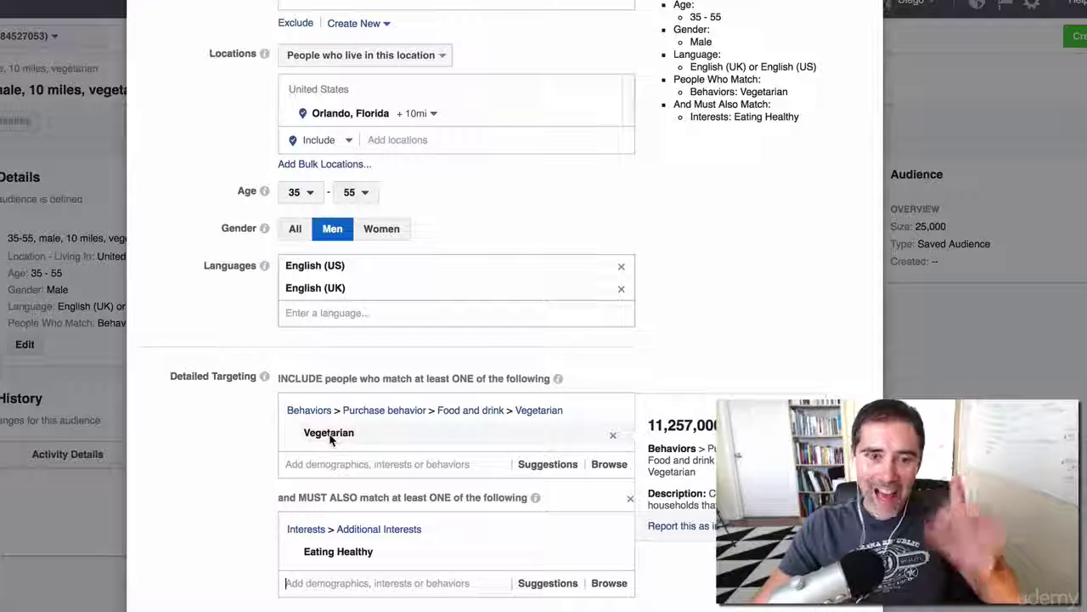
{"action": "mouse_move", "coordinate": [327, 556]}
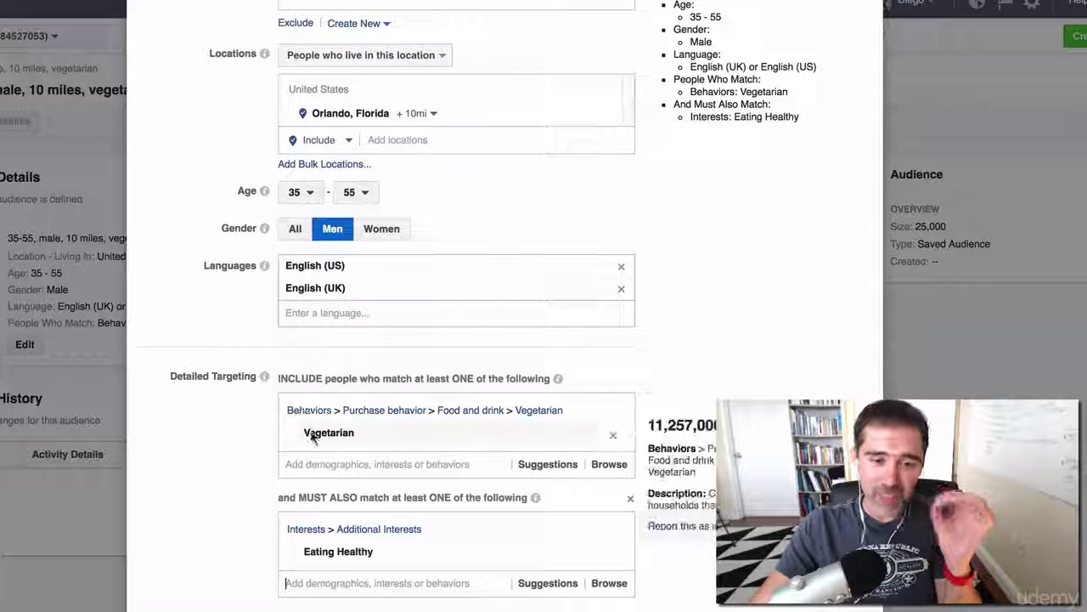
{"action": "mouse_move", "coordinate": [365, 552]}
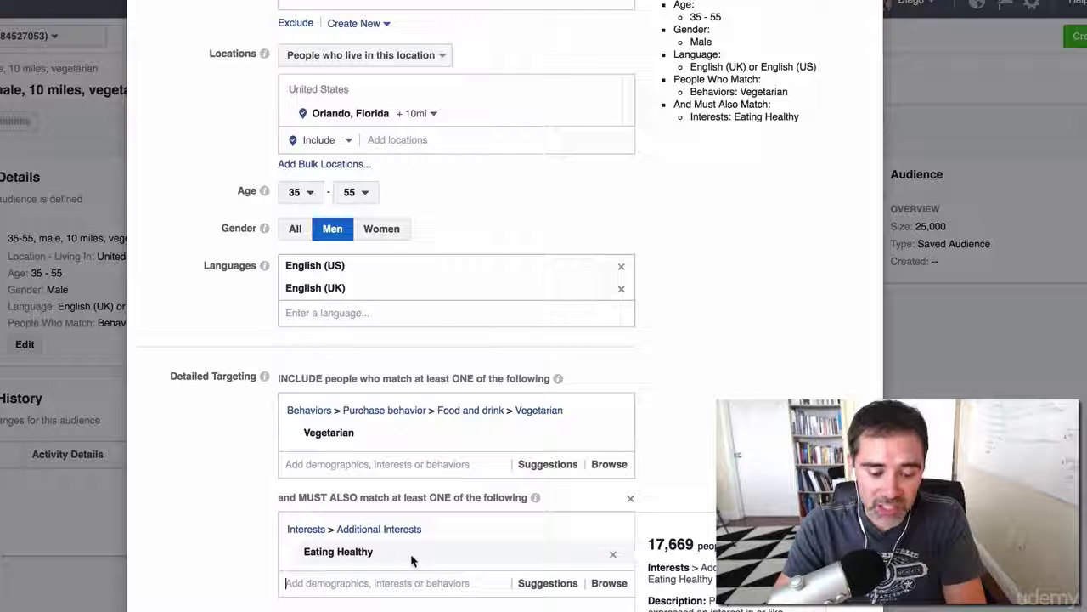
Step: Compare the Udemy question about meeting all or one of the categories with the audience's include and MUST ALSO match rules
{"action": "key", "text": "super+Tab"}
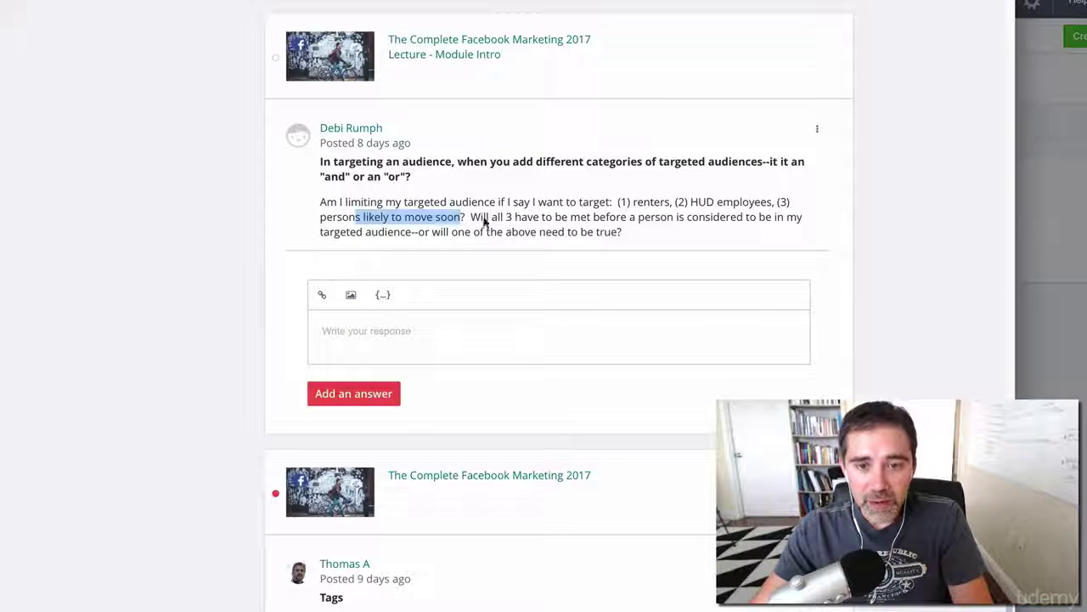
{"action": "left_click_drag", "start_coordinate": [426, 232], "coordinate": [622, 234]}
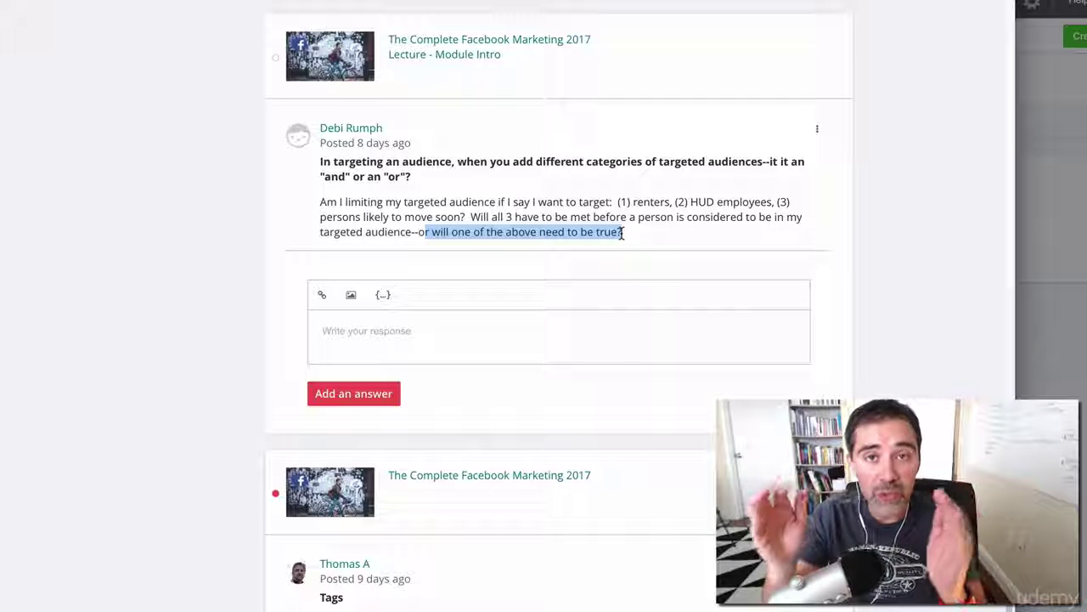
{"action": "key", "text": "super+Tab"}
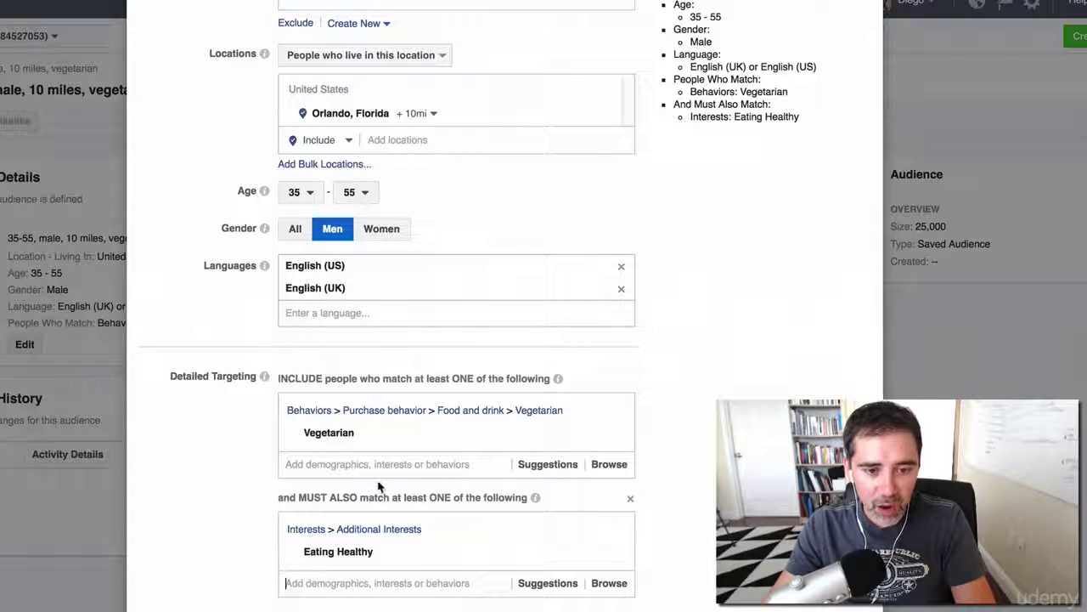
{"action": "mouse_move", "coordinate": [424, 435]}
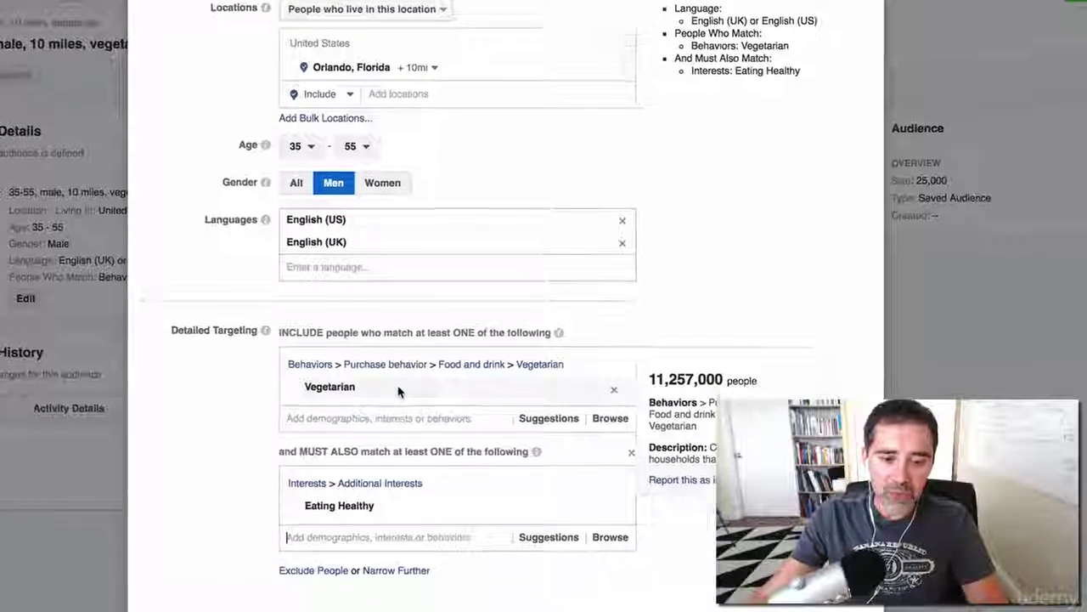
{"action": "mouse_move", "coordinate": [319, 348]}
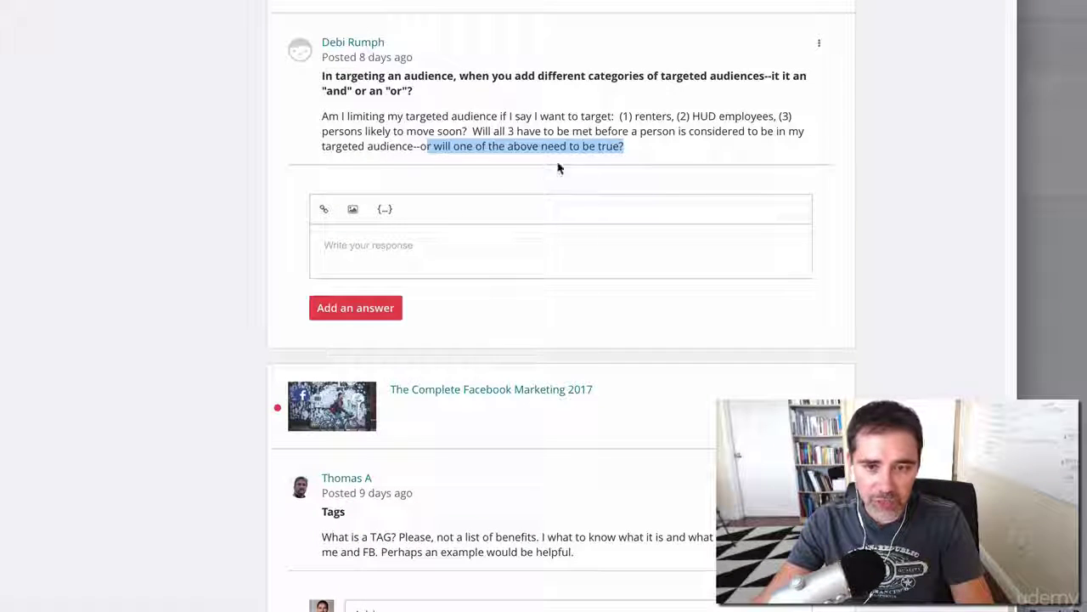
{"action": "left_click", "coordinate": [637, 116]}
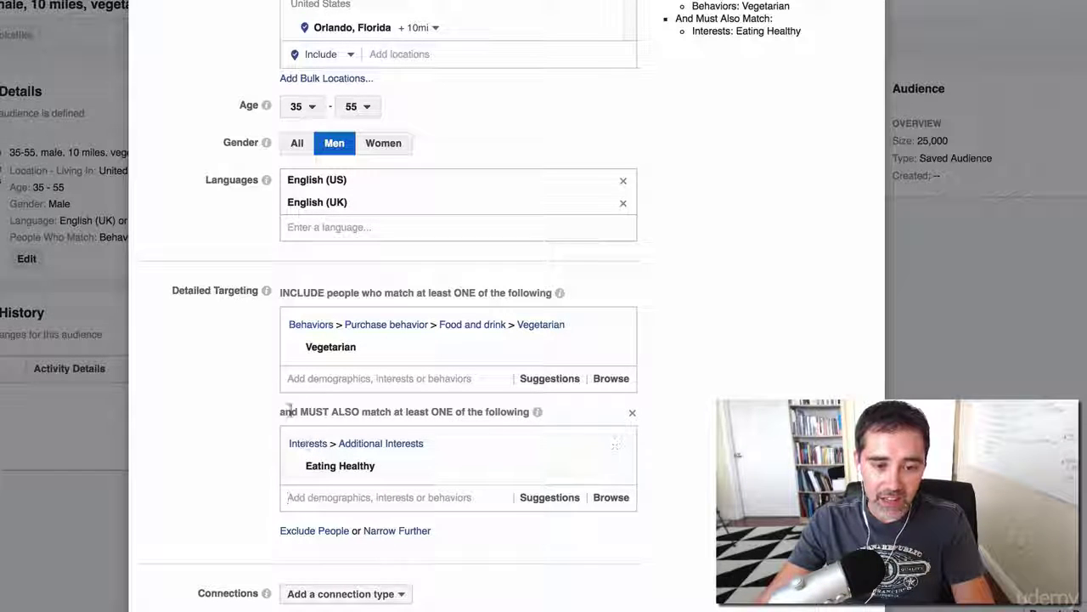
{"action": "left_click_drag", "start_coordinate": [289, 411], "coordinate": [527, 411]}
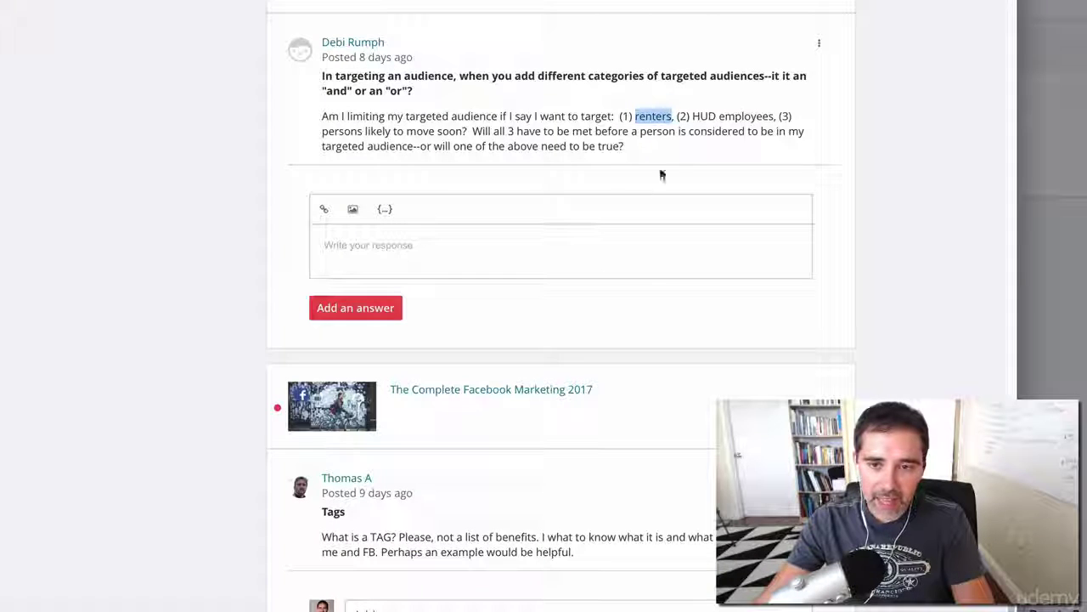
{"action": "left_click_drag", "start_coordinate": [691, 116], "coordinate": [777, 112]}
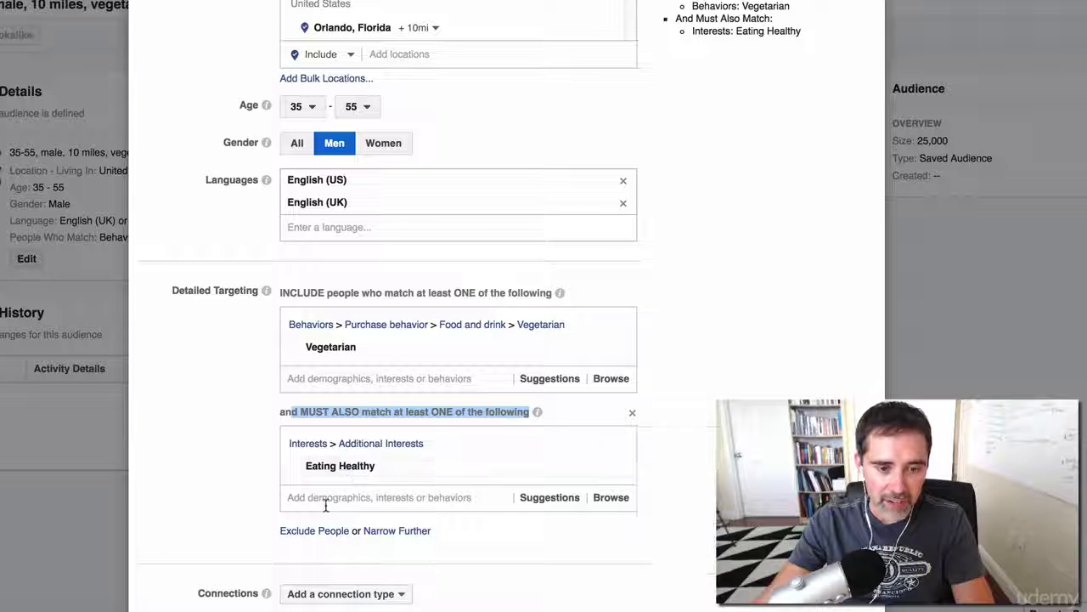
Step: Narrow the Facebook audience further with another MUST ALSO match group, and check the question's third category, persons likely to move soon
{"action": "left_click", "coordinate": [398, 530]}
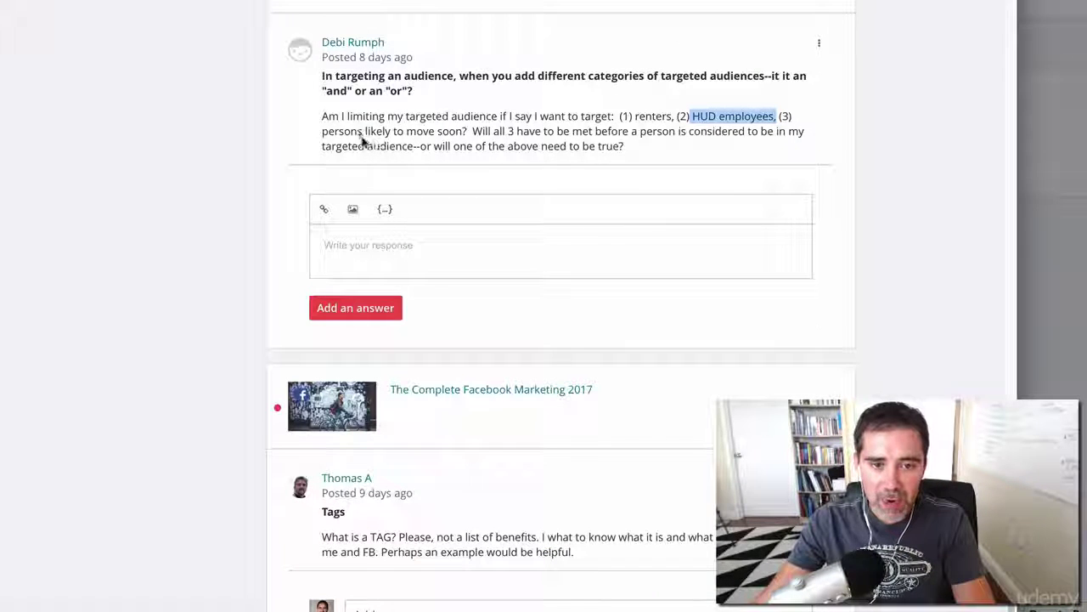
{"action": "left_click_drag", "start_coordinate": [363, 135], "coordinate": [467, 134]}
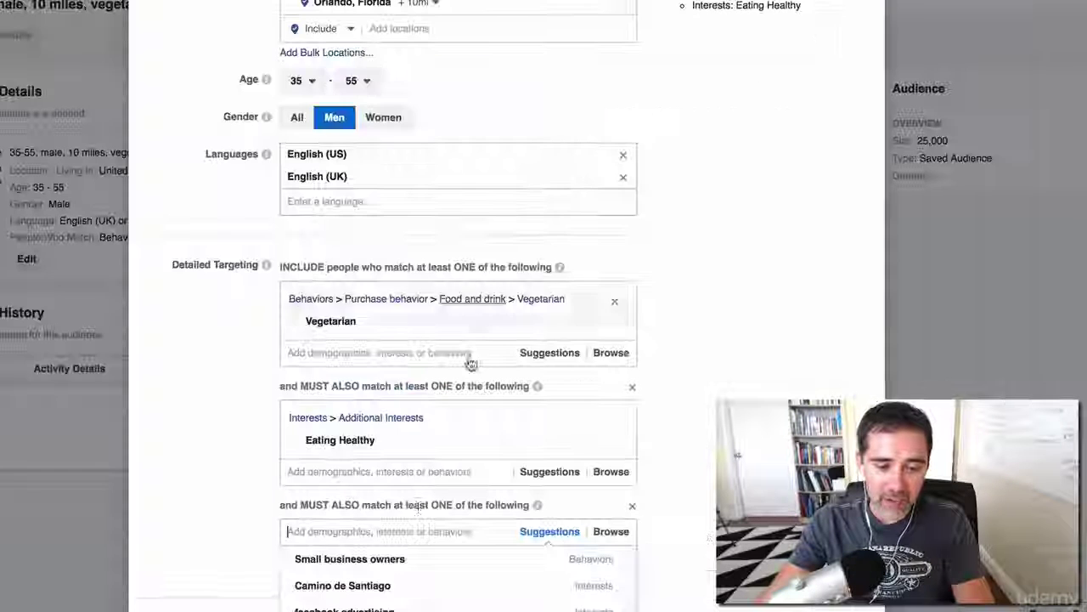